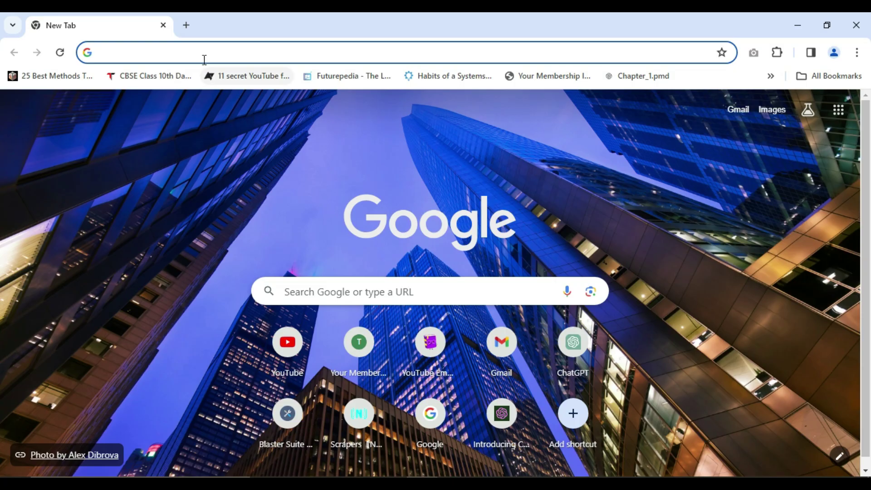
# Step: Load the Google home page and append /preferences to its address
pyautogui.click(200, 50)
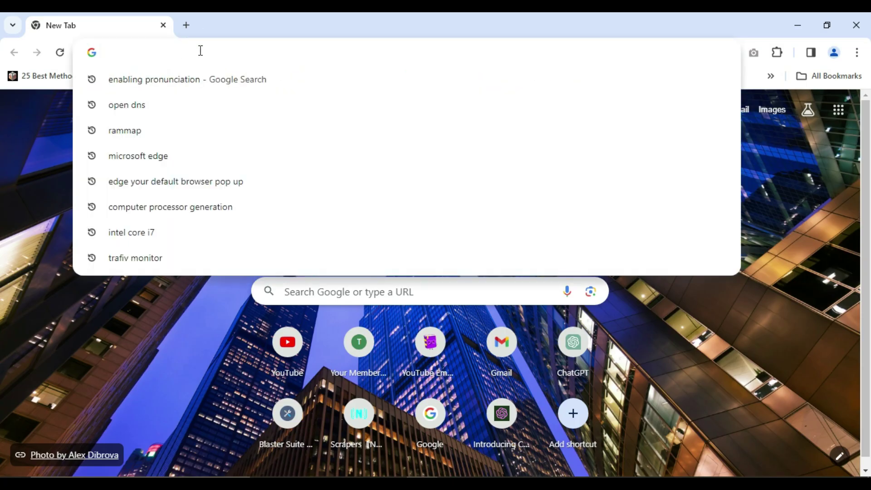
pyautogui.write('goo')
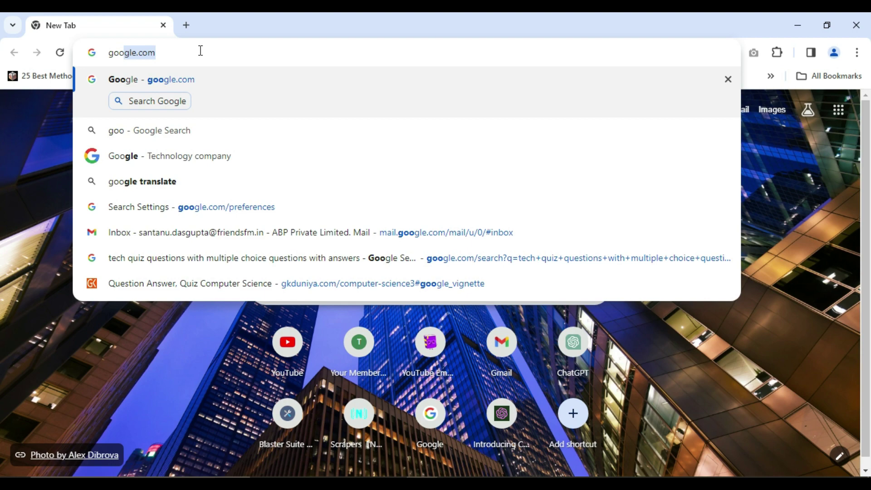
pyautogui.write('gle')
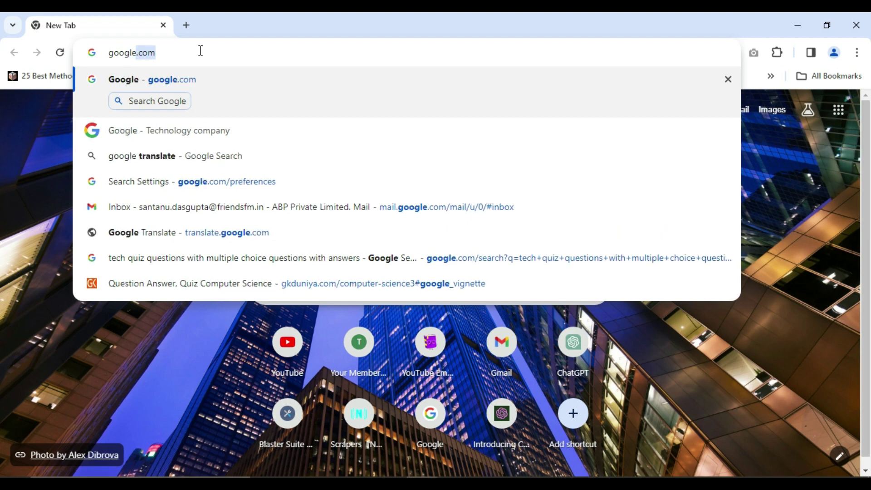
pyautogui.press('Down')
pyautogui.press('Return')
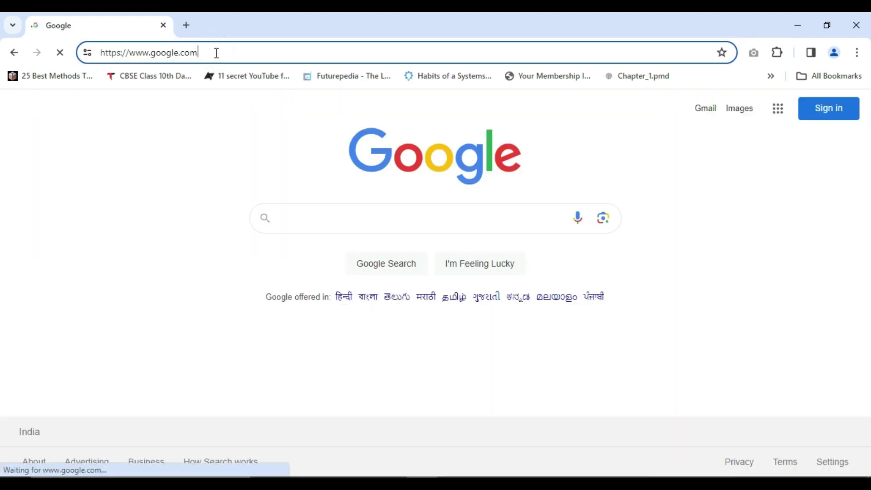
pyautogui.click(217, 53)
pyautogui.write('/')
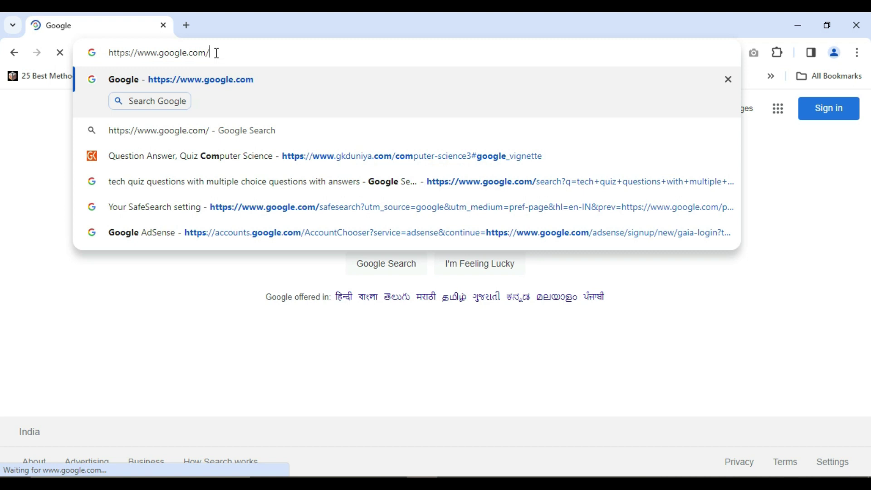
pyautogui.write('pr')
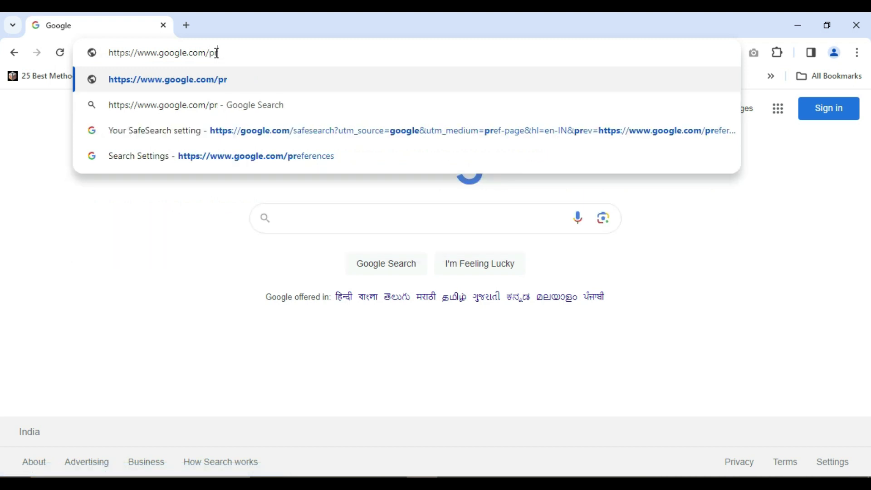
pyautogui.write('efere')
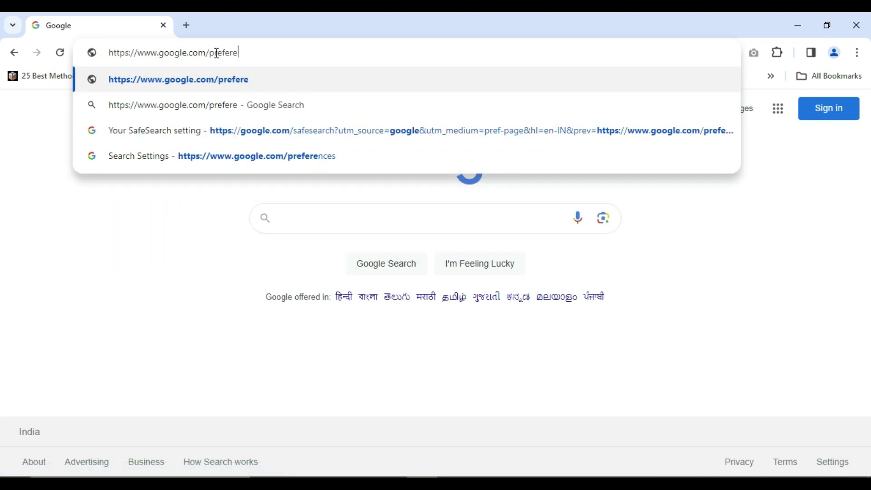
pyautogui.write('nces')
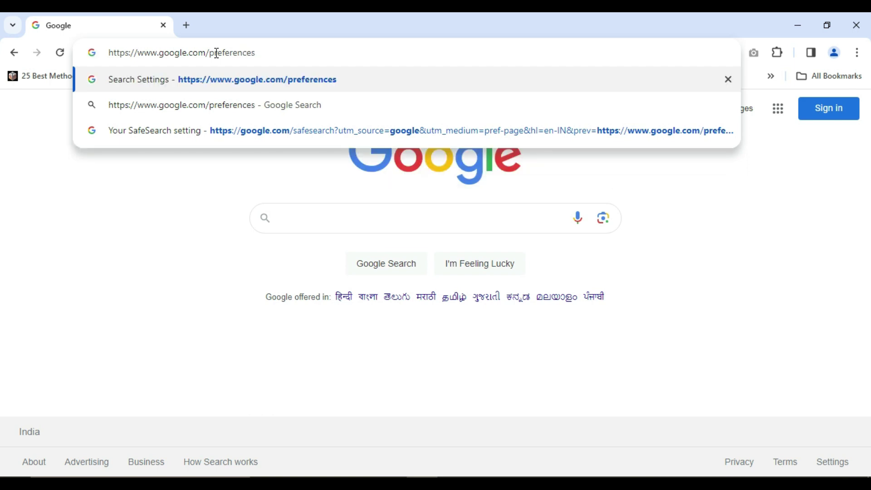
# Step: Load Google Search Settings and open the SafeSearch card under Content
pyautogui.press('Return')
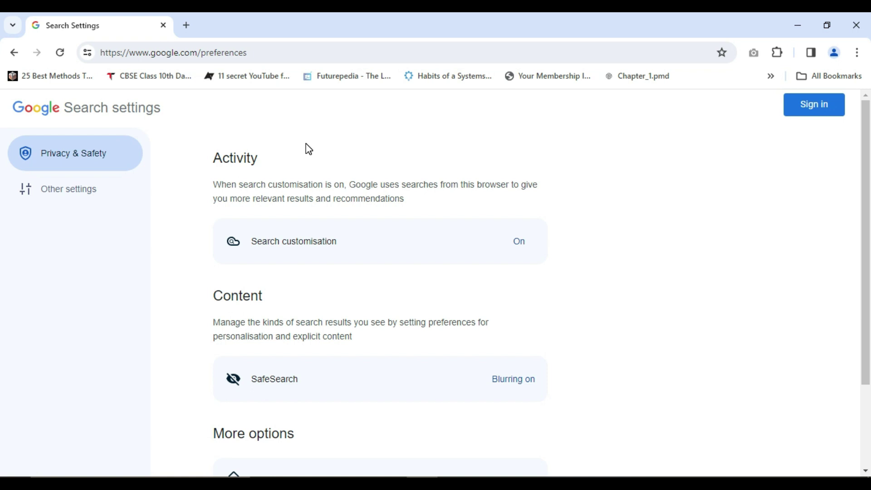
pyautogui.scroll(-2, 306, 154)
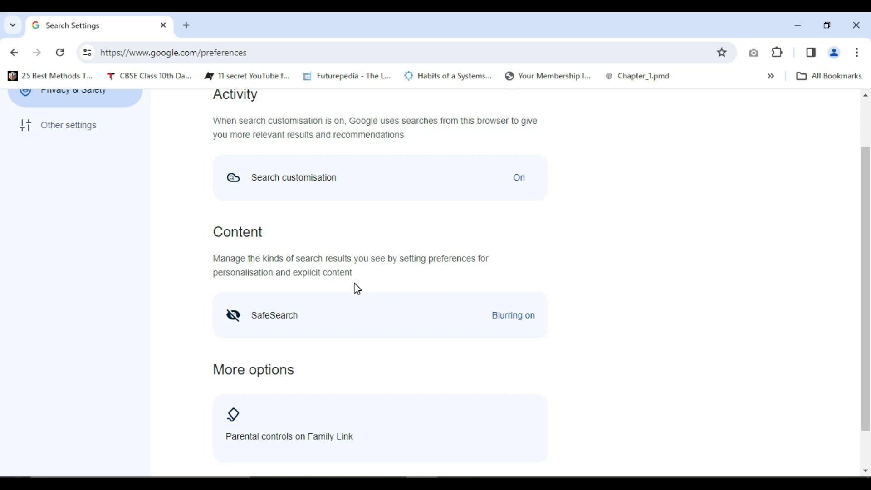
pyautogui.click(283, 323)
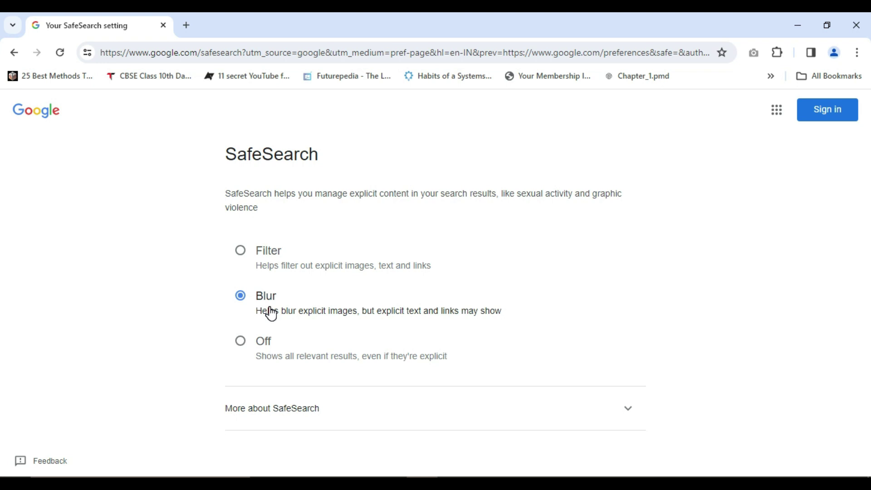
# Step: Switch SafeSearch from Blur to Filter and open a second browser tab
pyautogui.click(242, 259)
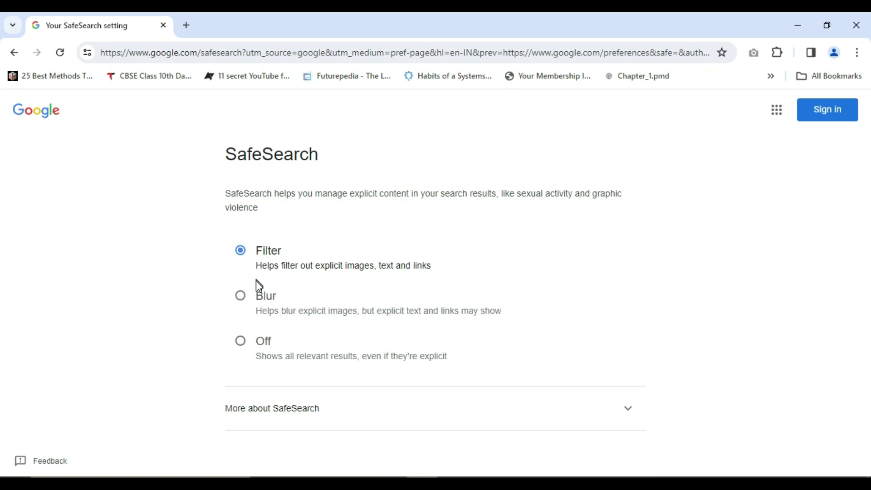
pyautogui.click(186, 25)
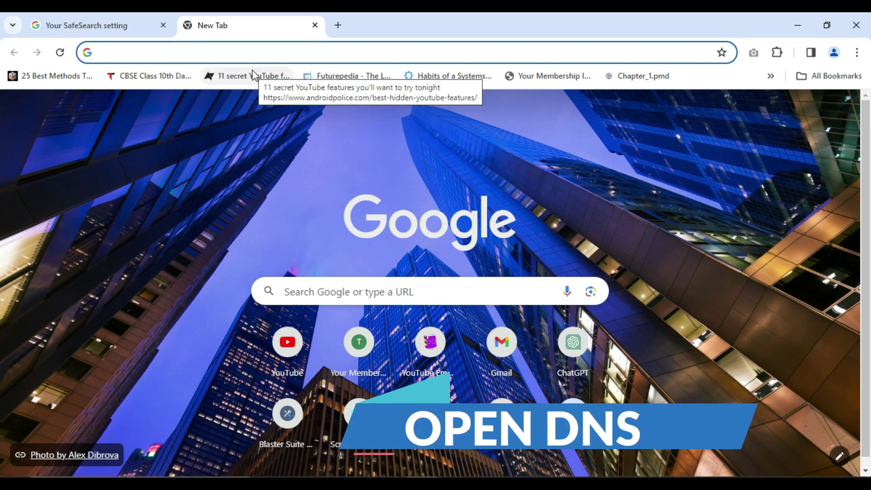
# Step: Search Google for 'open dns' and open the opendns.com homepage from the results
pyautogui.click(167, 53)
pyautogui.write('open')
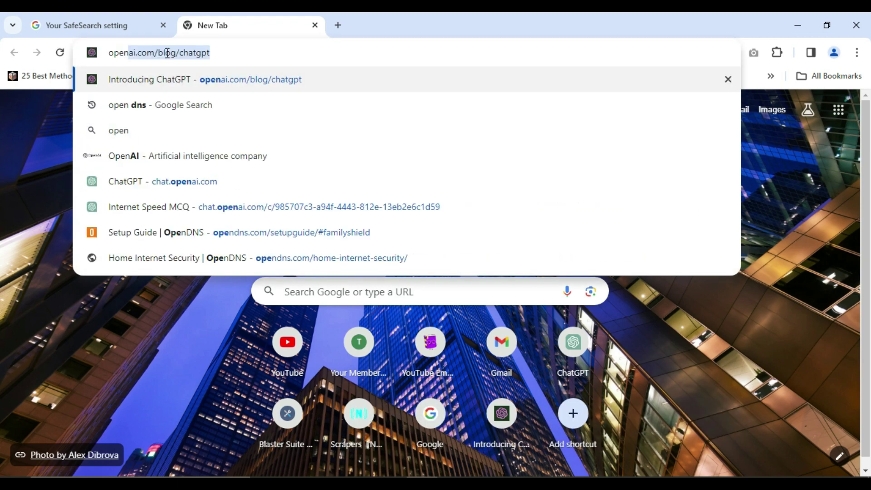
pyautogui.write(' dns')
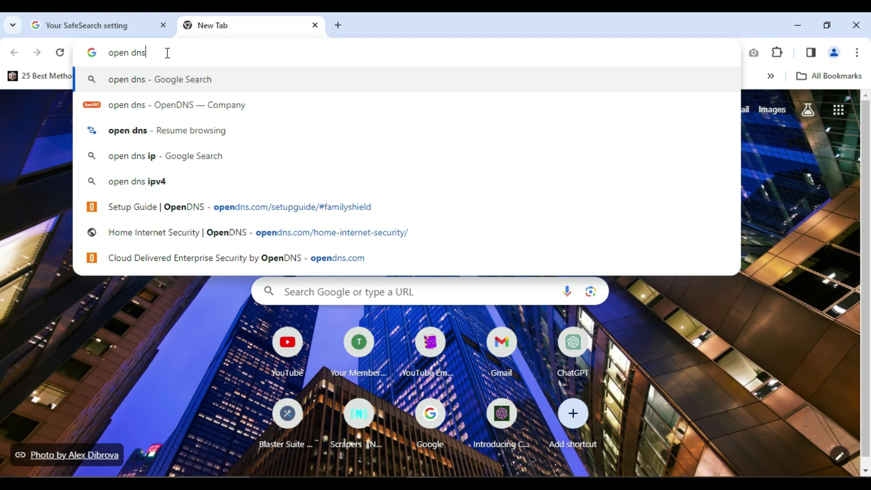
pyautogui.press('Return')
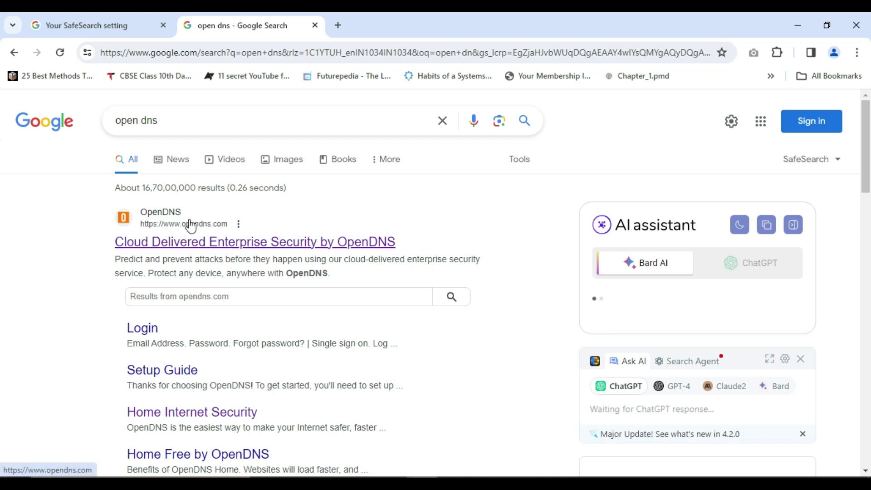
pyautogui.click(193, 248)
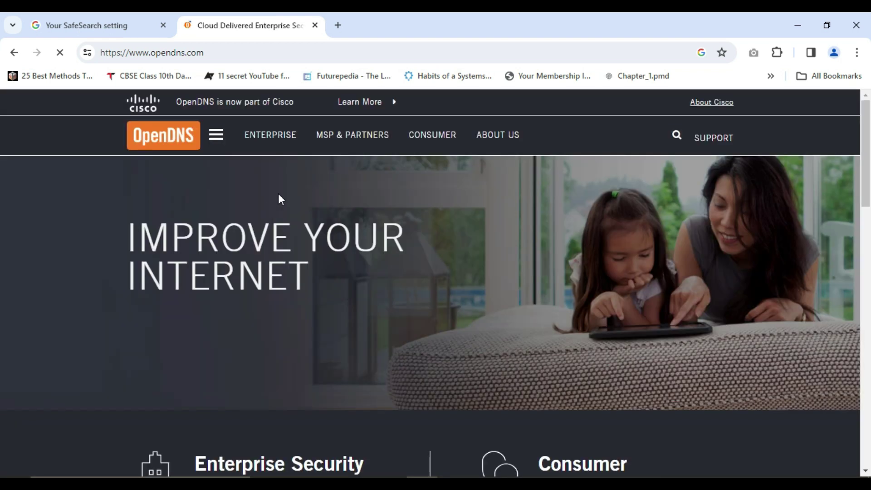
pyautogui.scroll(-3, 285, 190)
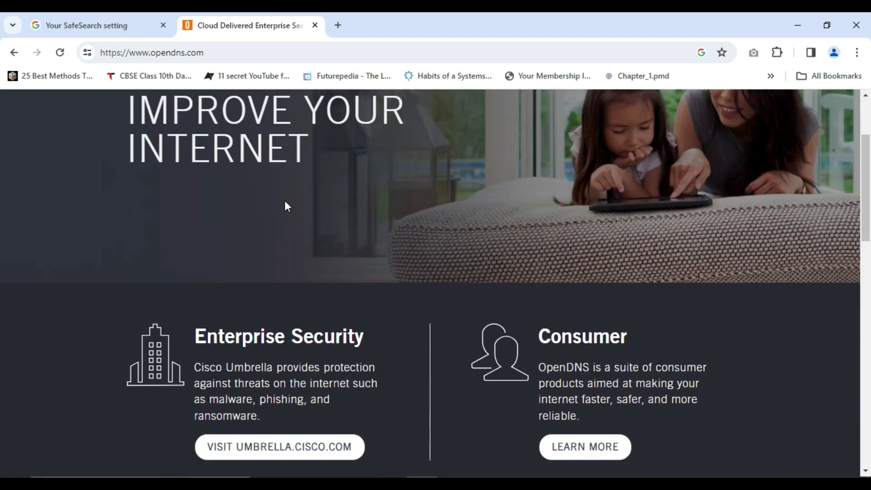
pyautogui.scroll(-1, 286, 203)
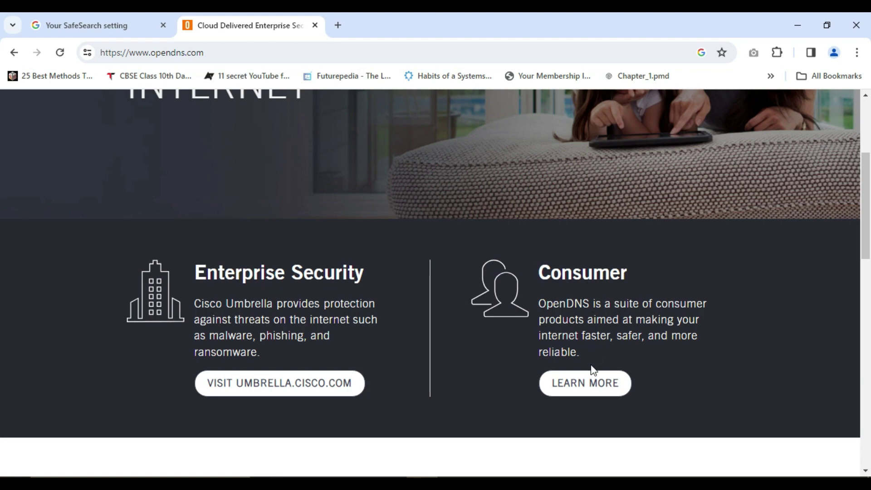
# Step: Go from OpenDNS's consumer products page to the FamilyShield setup guide
pyautogui.click(587, 383)
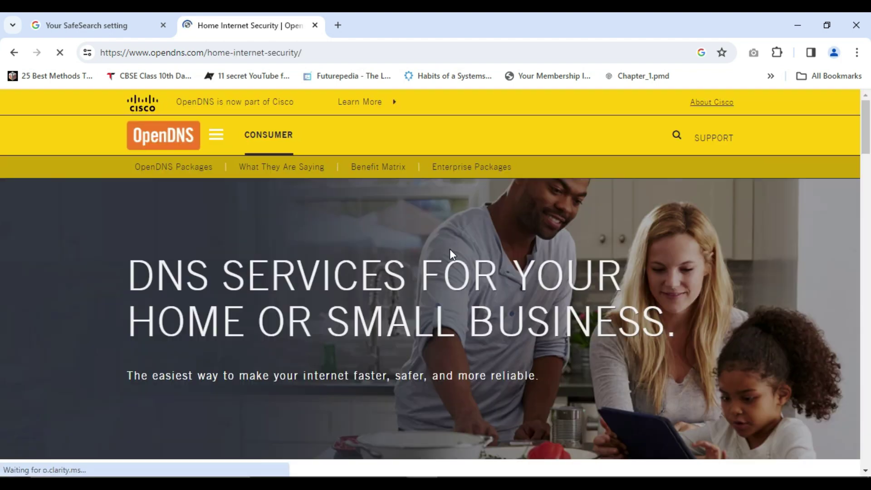
pyautogui.scroll(-2, 395, 234)
pyautogui.scroll(-2, 380, 232)
pyautogui.scroll(-4, 380, 233)
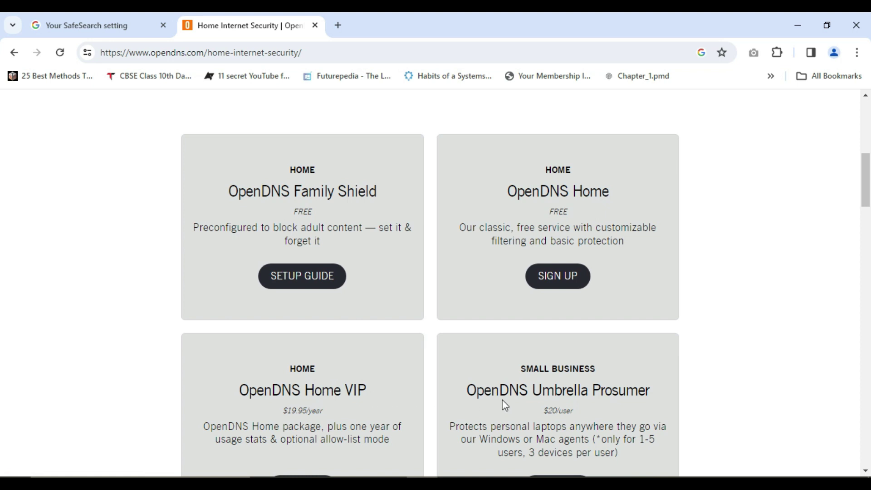
pyautogui.scroll(-1, 397, 293)
pyautogui.scroll(1, 395, 293)
pyautogui.click(308, 223)
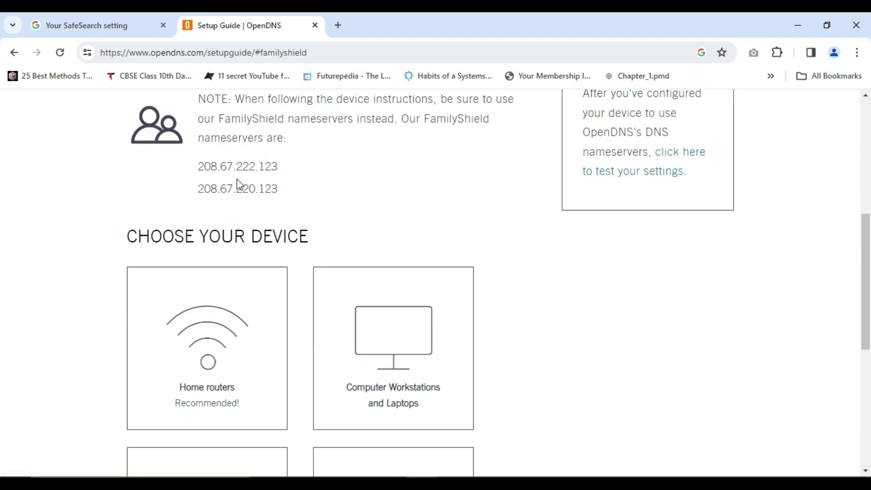
# Step: Note FamilyShield nameservers 208.67.222.123 and 208.67.220.123, then minimize Chrome
pyautogui.moveTo(196, 170)
pyautogui.mouseDown()
pyautogui.moveTo(202, 162)
pyautogui.moveTo(286, 181)
pyautogui.mouseUp()
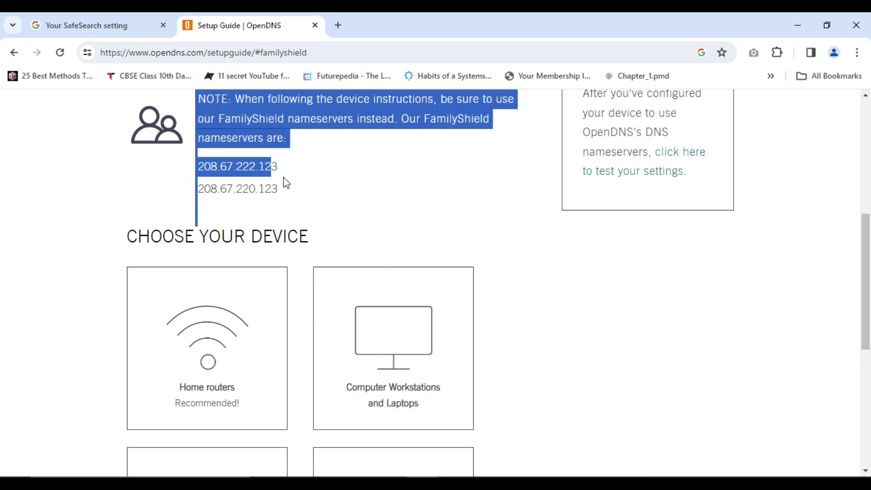
pyautogui.click(298, 186)
pyautogui.moveTo(197, 166); pyautogui.dragTo(227, 167)
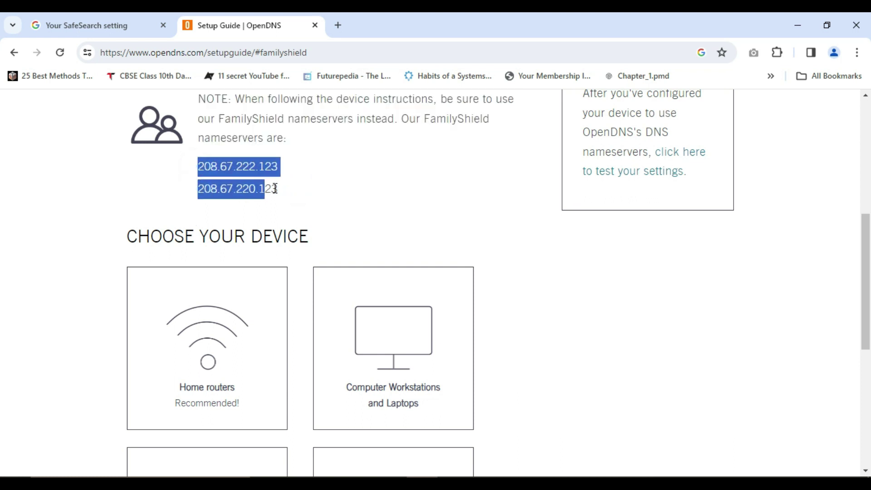
pyautogui.moveTo(275, 188); pyautogui.dragTo(285, 194)
pyautogui.click(307, 192)
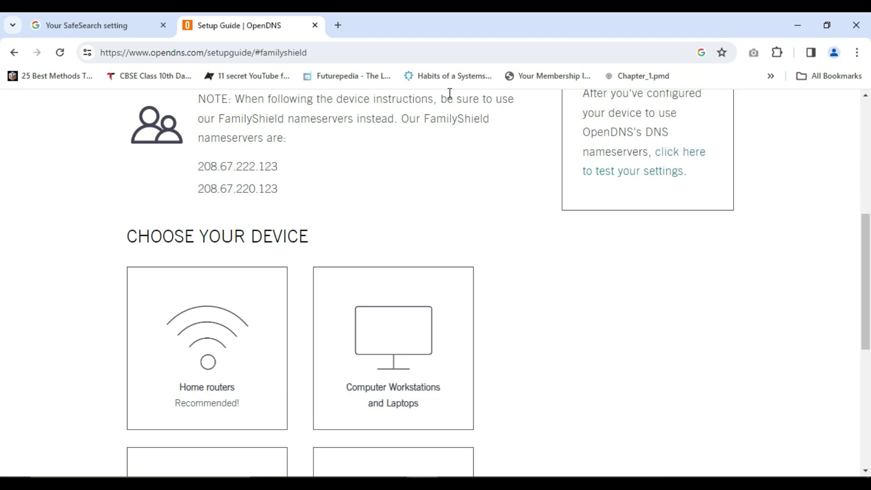
pyautogui.click(793, 28)
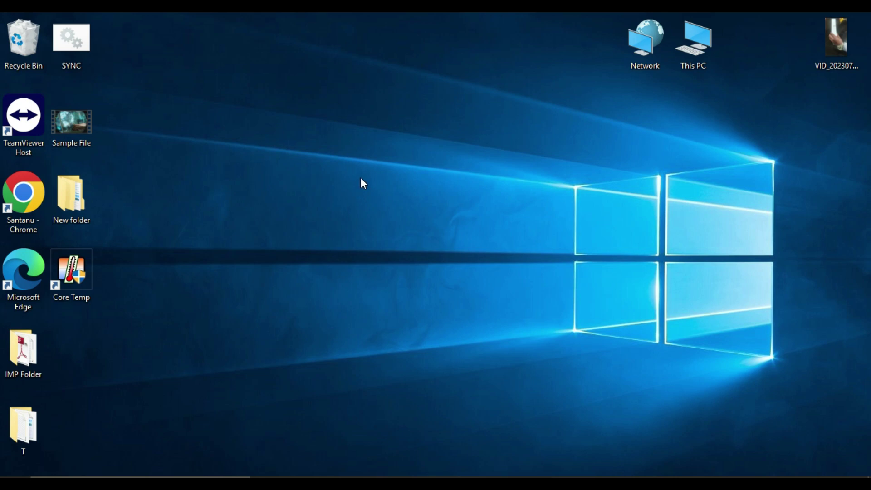
# Step: Run ncpa.cpl to list the Bluetooth, Ethernet and Wi-Fi adapters
pyautogui.press('super+r')
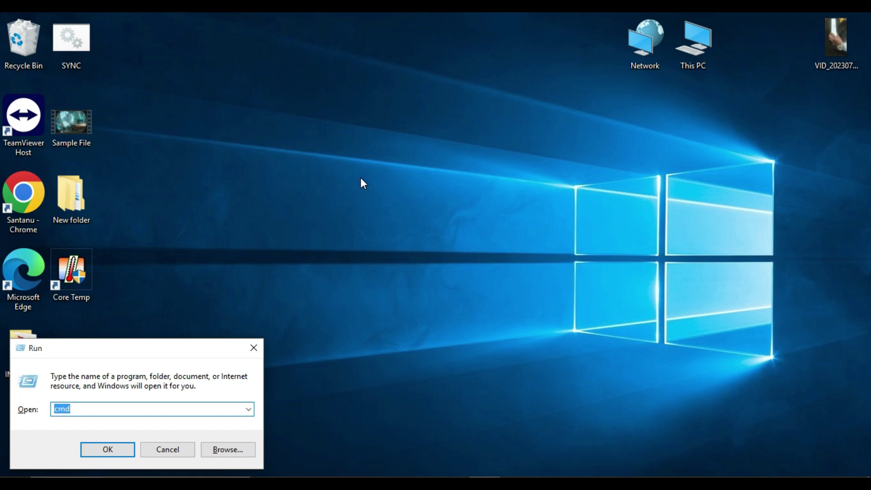
pyautogui.write('nc')
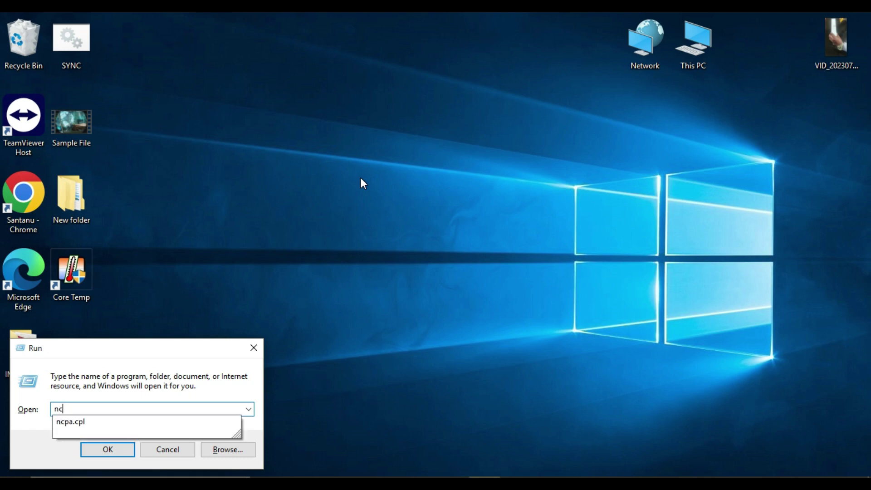
pyautogui.write('pa.')
pyautogui.write('cpl')
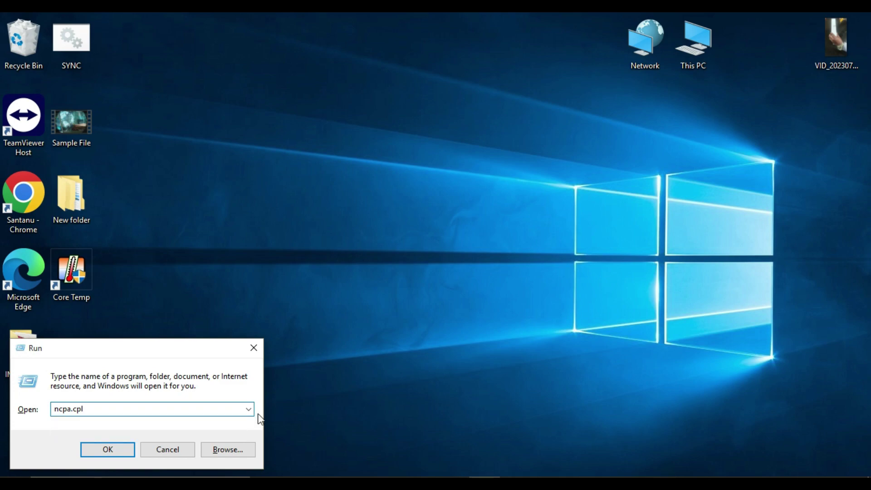
pyautogui.click(128, 454)
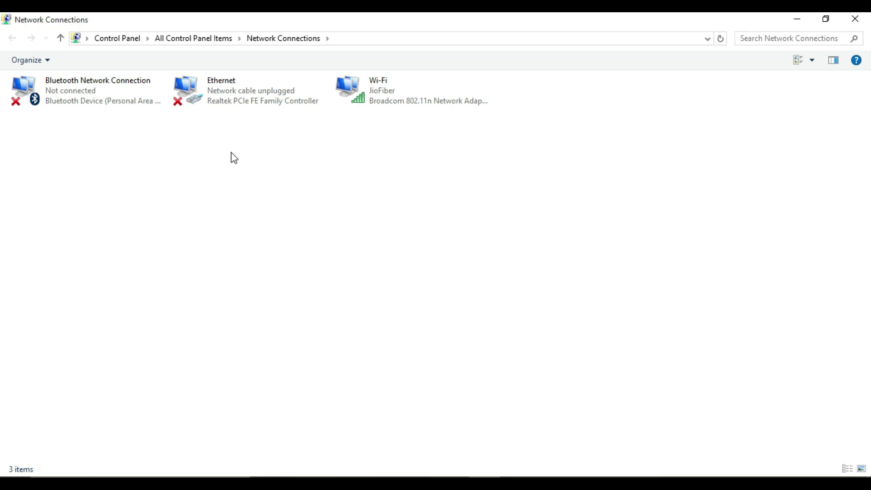
# Step: Open the Wi-Fi adapter's Properties and select Internet Protocol Version 4 (TCP/IPv4)
pyautogui.rightClick(378, 91)
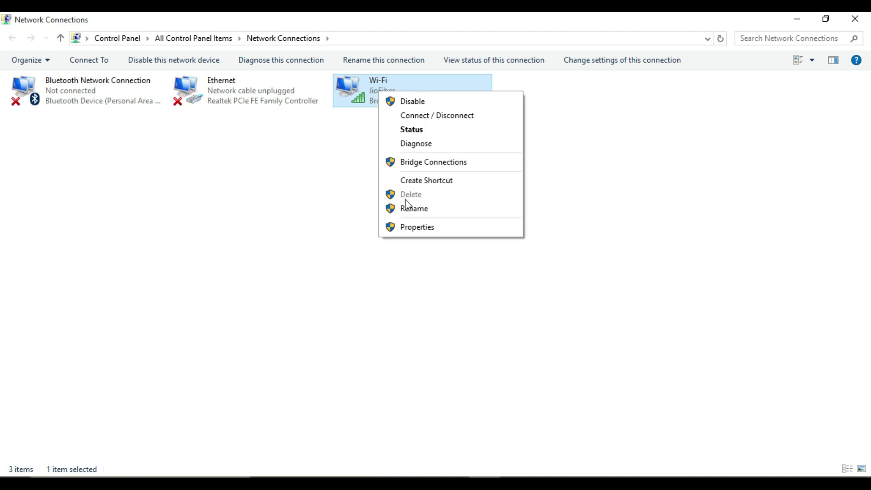
pyautogui.click(413, 227)
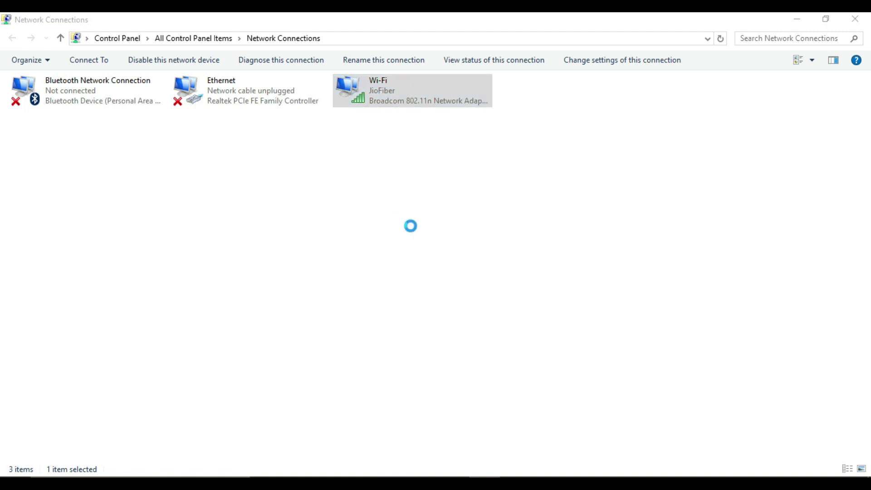
pyautogui.moveTo(129, 71); pyautogui.dragTo(250, 72)
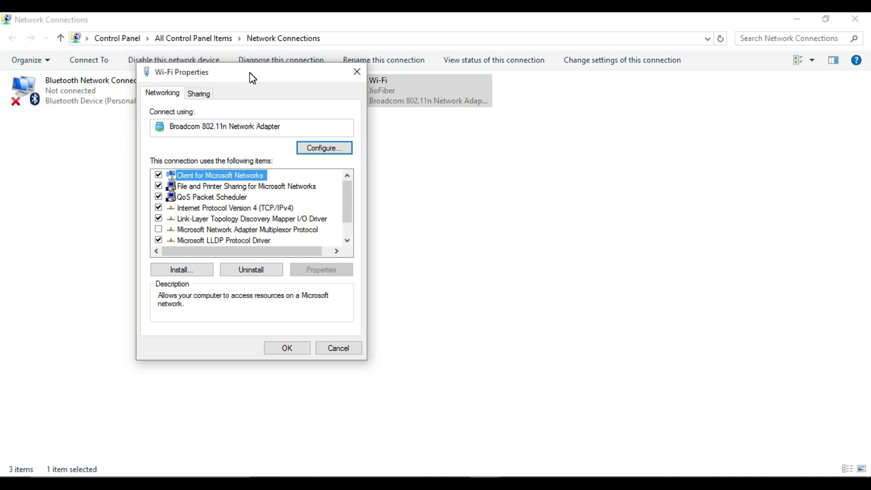
pyautogui.click(203, 209)
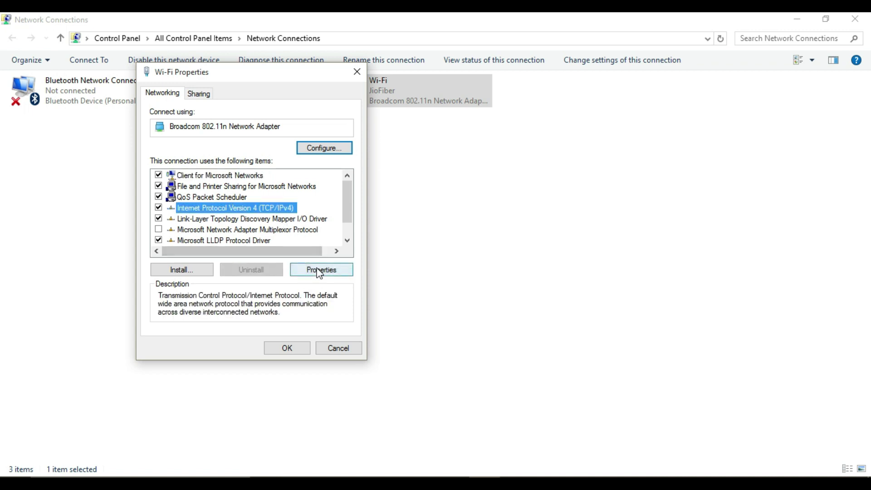
# Step: Open the IPv4 properties, choose manual DNS servers, and recheck the FamilyShield addresses
pyautogui.click(320, 272)
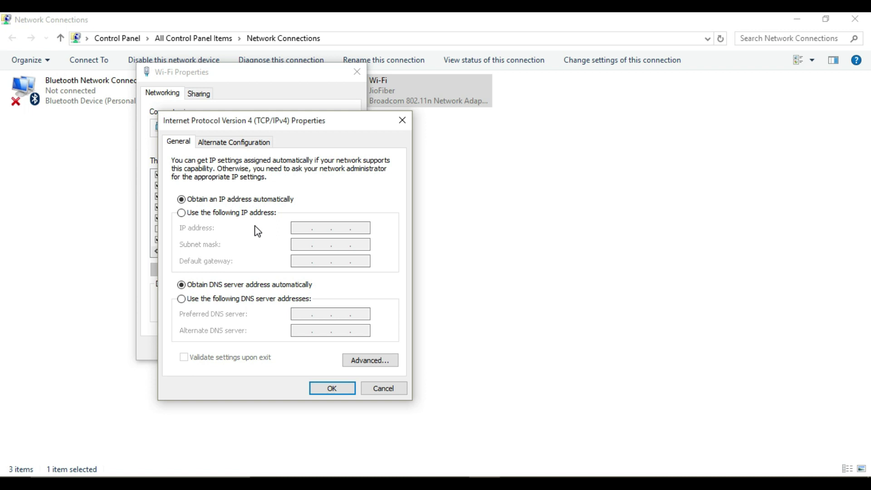
pyautogui.click(184, 299)
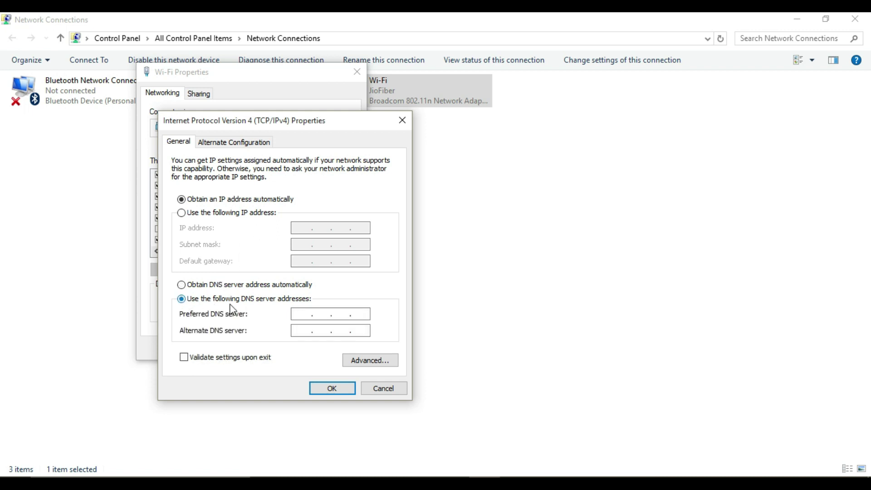
pyautogui.click(294, 314)
pyautogui.hotkey('alt', 'Tab')
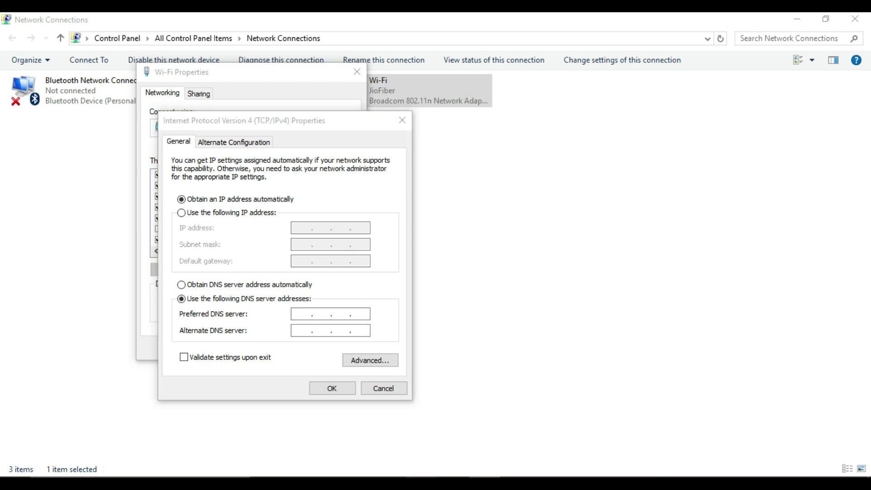
pyautogui.moveTo(198, 167); pyautogui.dragTo(285, 190)
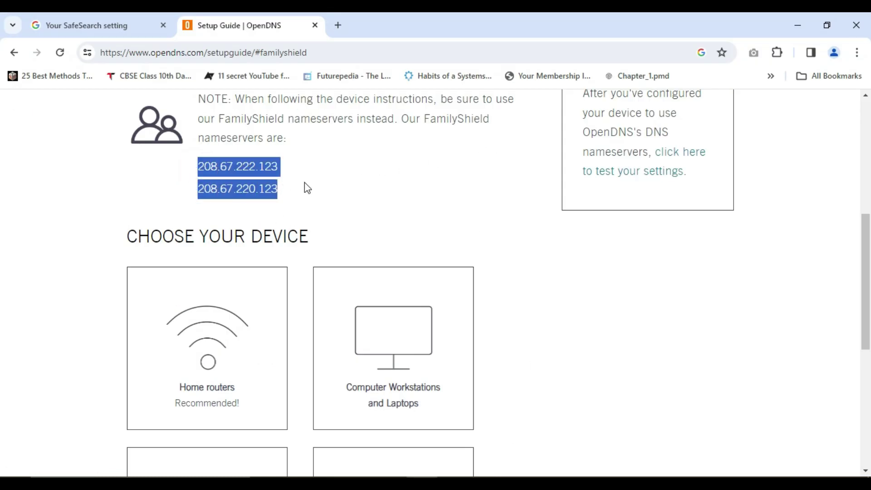
pyautogui.click(799, 30)
# Step: Enter DNS servers 208.67.222.123 and 208.67.220.123 and confirm with OK
pyautogui.click(305, 314)
pyautogui.write('2')
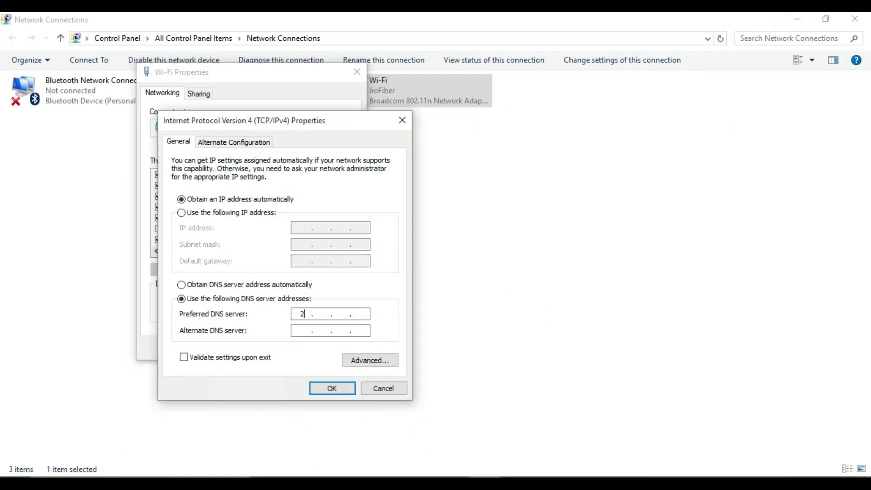
pyautogui.write('08 . 67 . ')
pyautogui.write('222 . 123')
pyautogui.click(306, 332)
pyautogui.write('208 . ')
pyautogui.write('67 . 220 . 1')
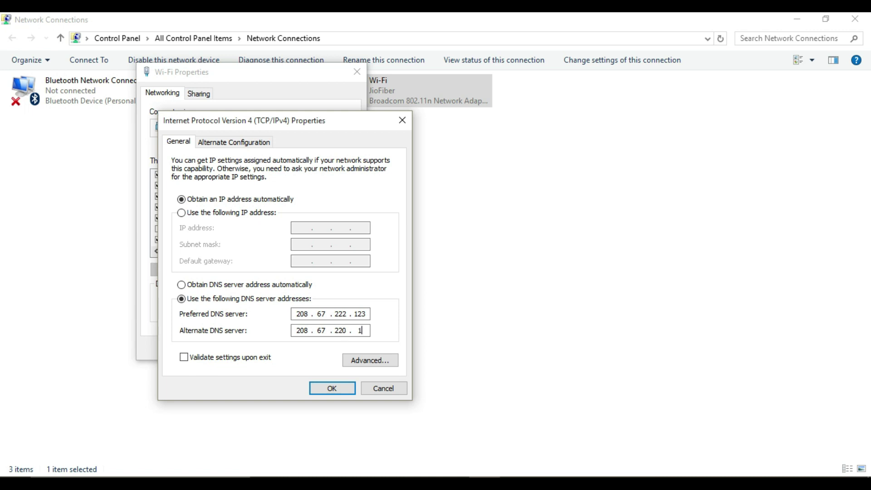
pyautogui.write('23')
pyautogui.click(336, 389)
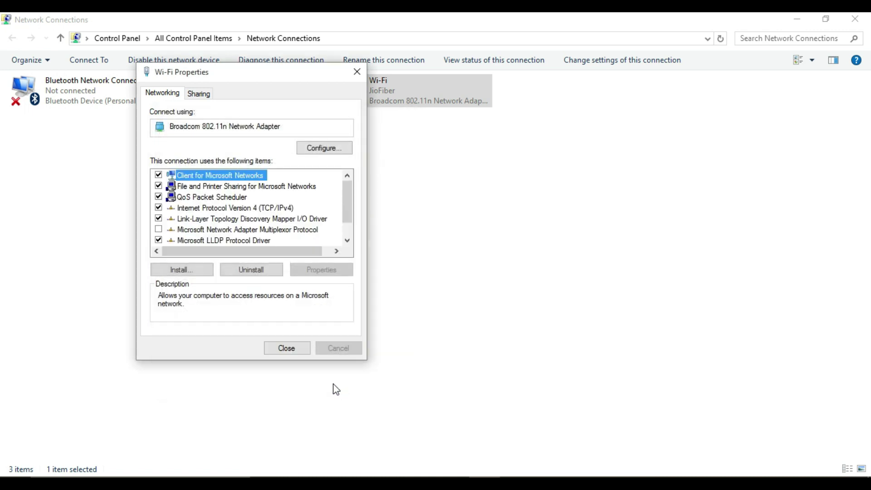
# Step: Close the Wi-Fi Properties dialog and minimize Network Connections to the desktop
pyautogui.click(293, 348)
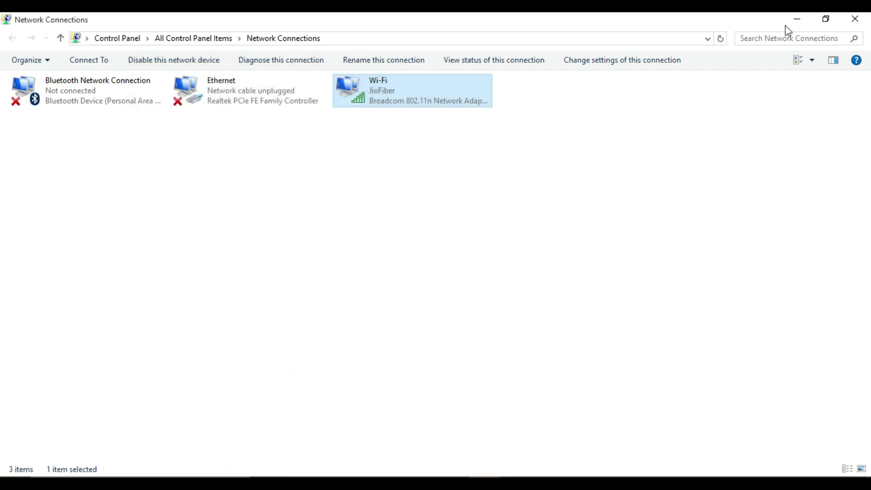
pyautogui.click(797, 19)
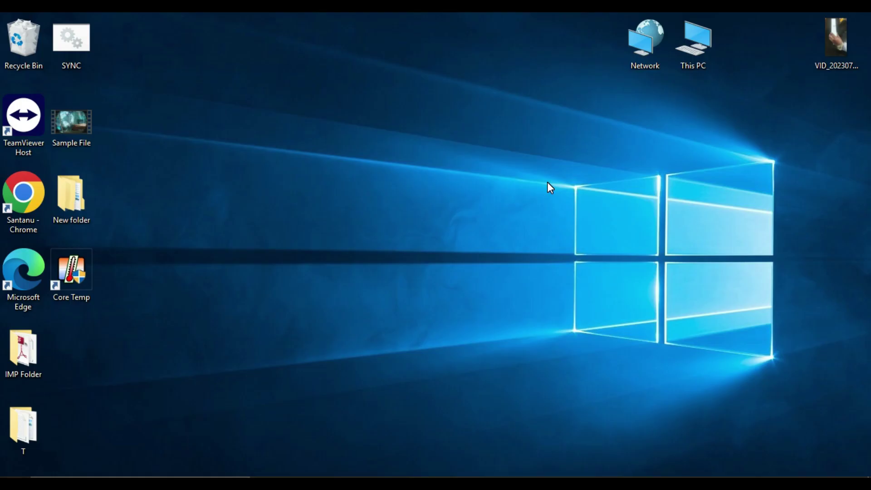